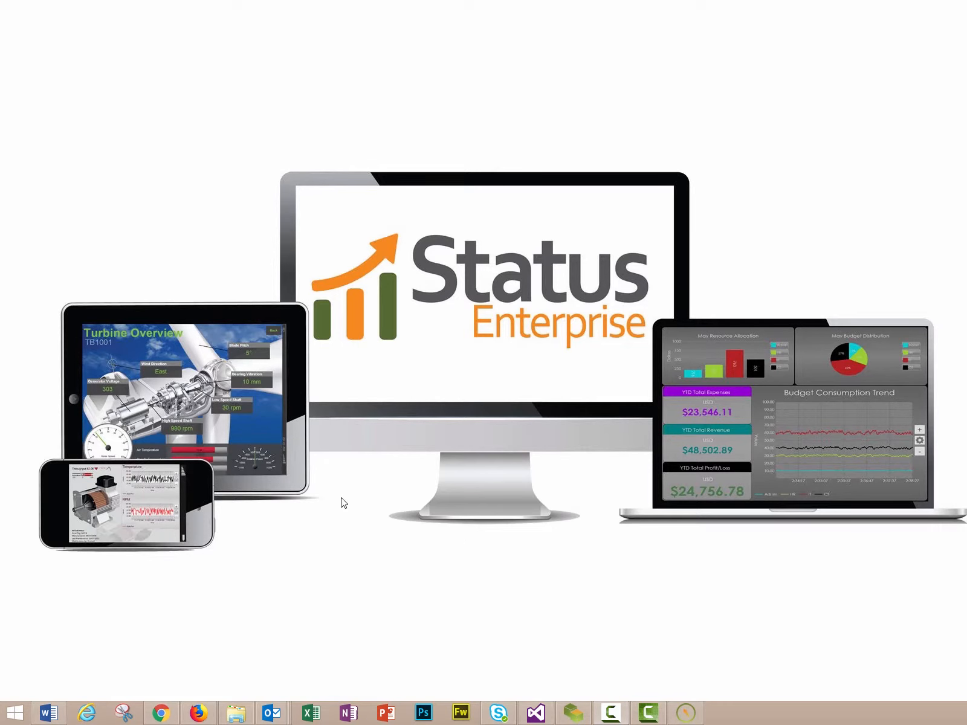
Restore the Data Model Designer window over the Status Enterprise splash screen
{"action": "left_click", "coordinate": [575, 716]}
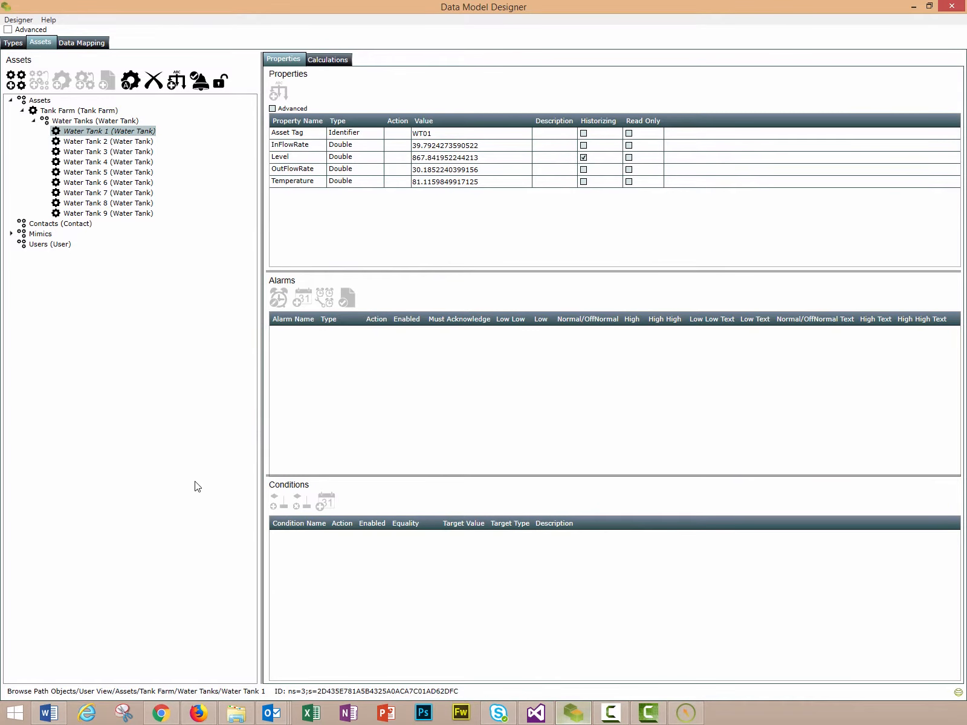
Check the Water Tanks group and Water Tank 1 properties, then switch to Mimic Designer
{"action": "left_click", "coordinate": [61, 121]}
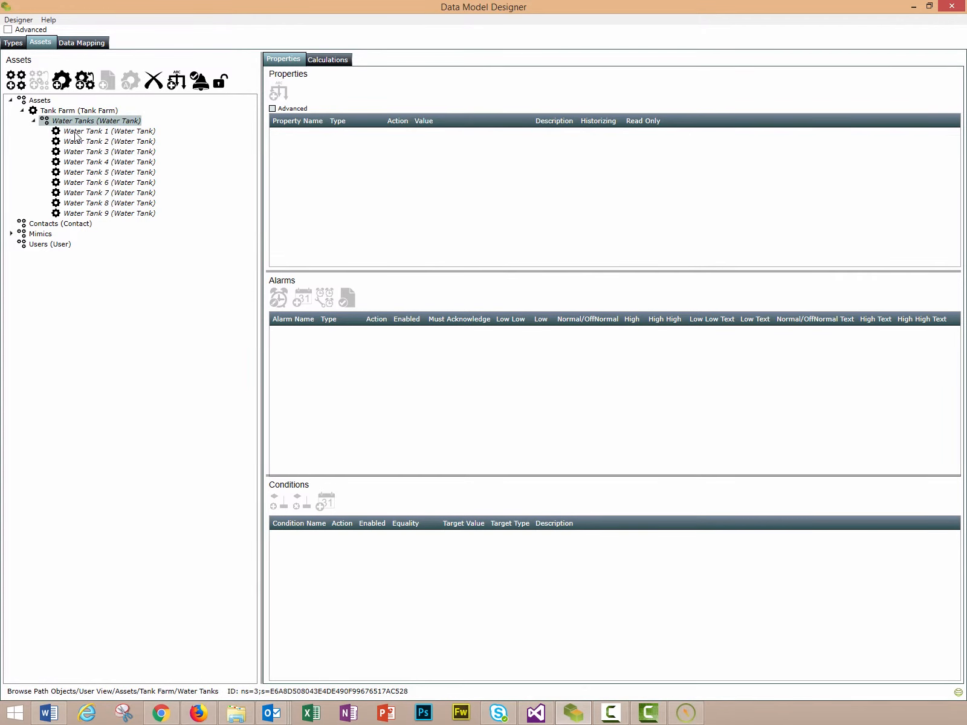
{"action": "left_click", "coordinate": [75, 132]}
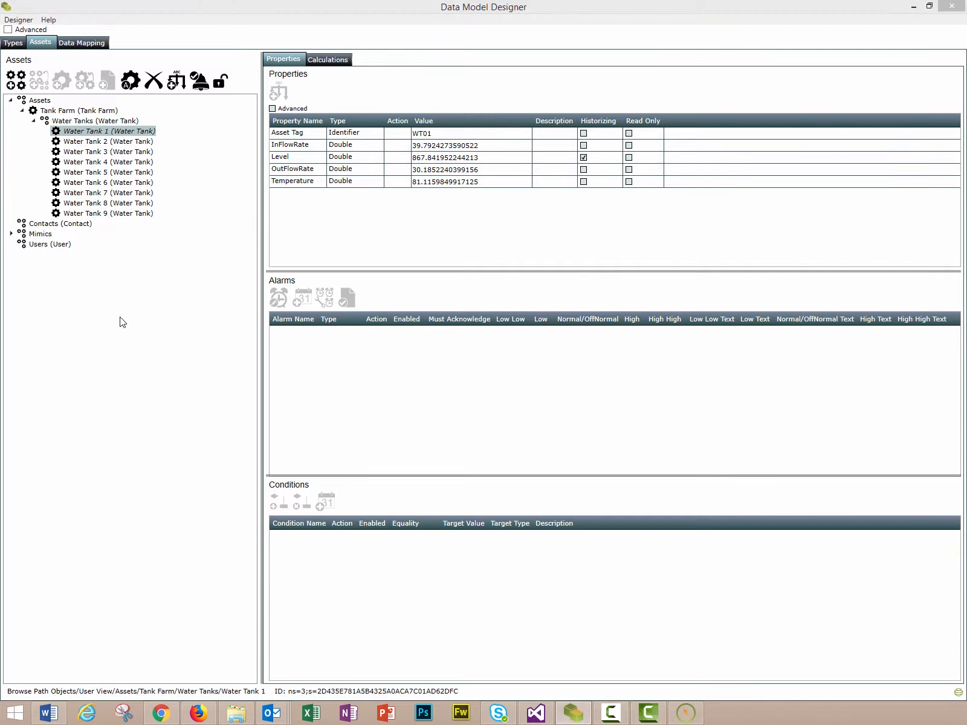
{"action": "left_click", "coordinate": [695, 719]}
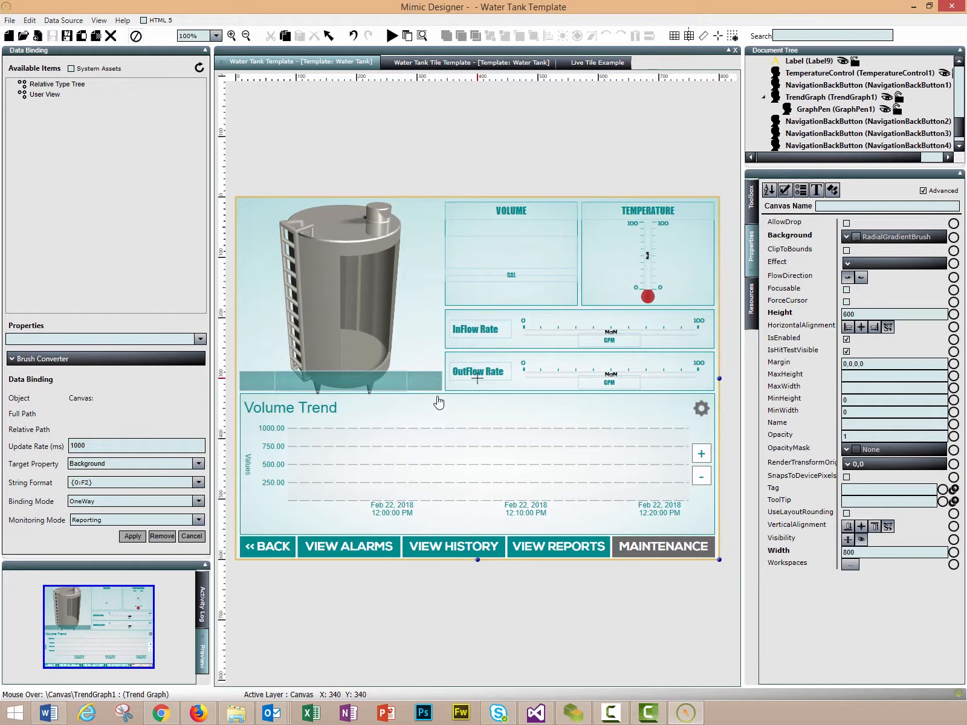
View the Water Tank Tile Template mimic, then bring up the empty Live Tile Example canvas
{"action": "left_click", "coordinate": [472, 62]}
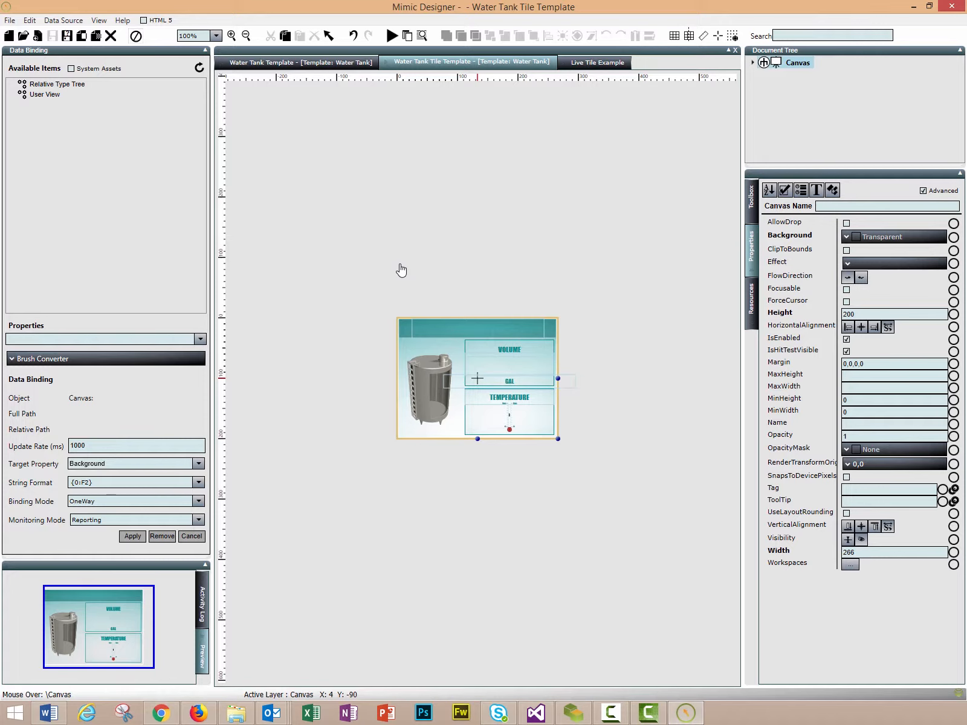
{"action": "left_click", "coordinate": [598, 62]}
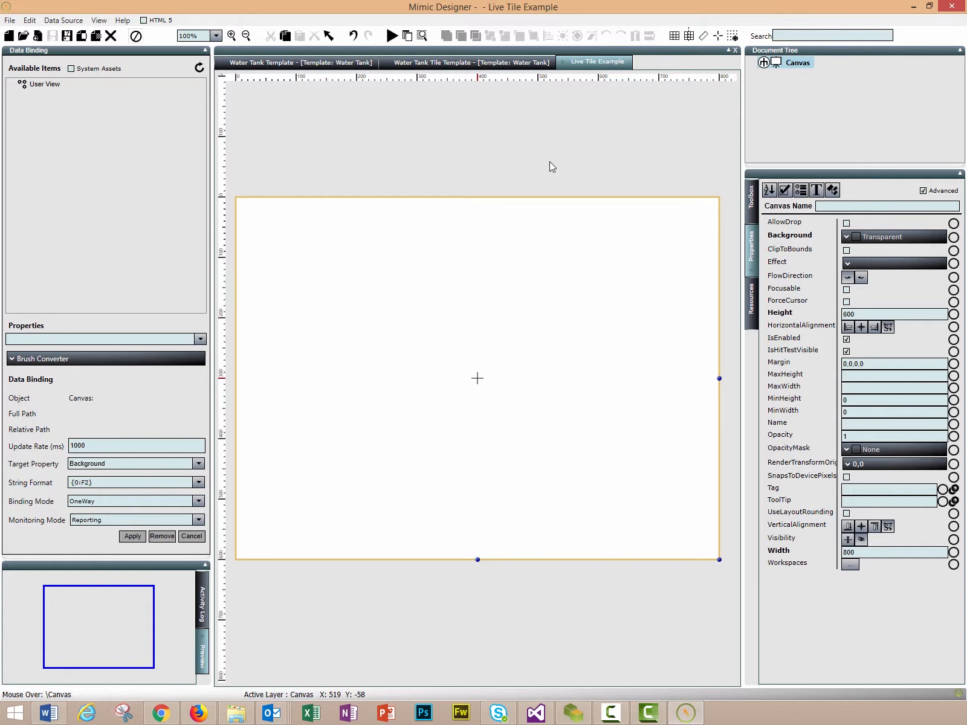
Drag a Live Tile from Toolbox Data Management onto the canvas and stretch it to full size
{"action": "left_click", "coordinate": [751, 197]}
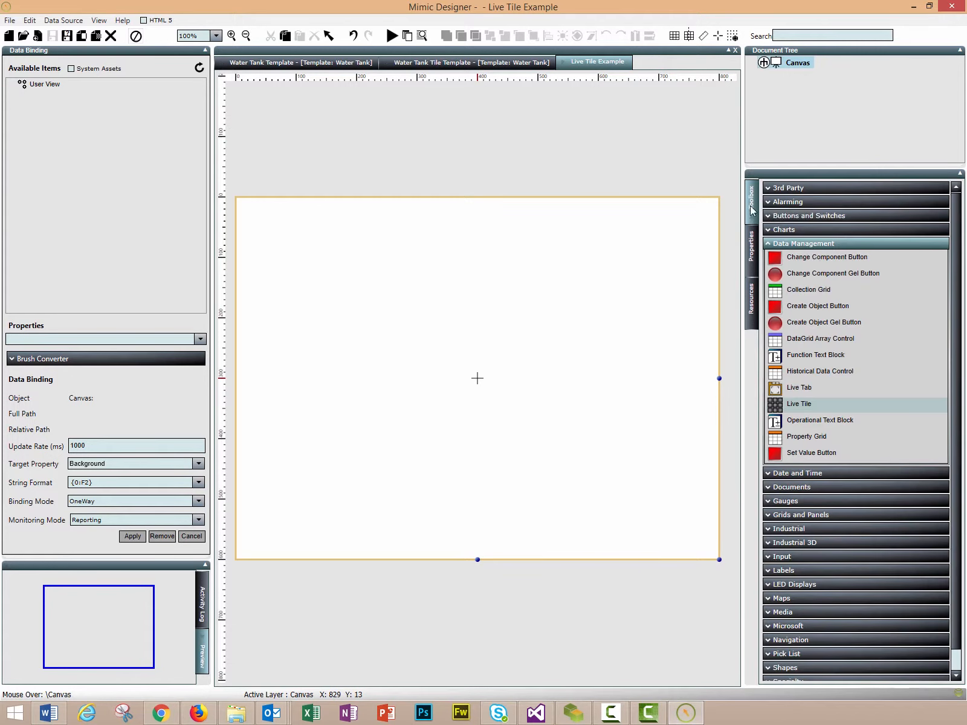
{"action": "left_click", "coordinate": [826, 245]}
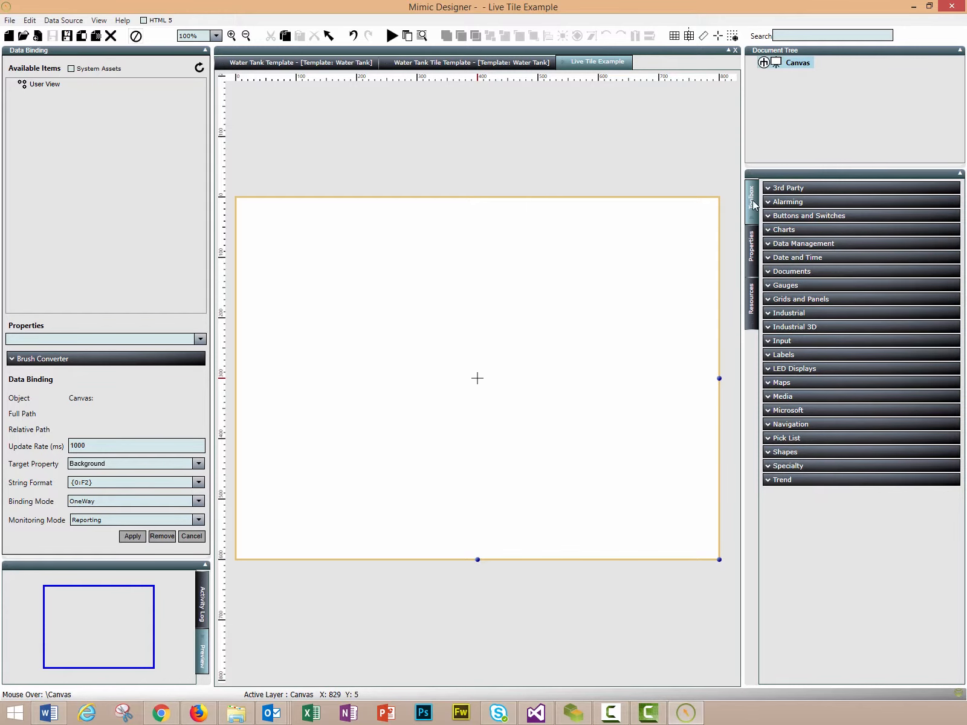
{"action": "left_click", "coordinate": [795, 244]}
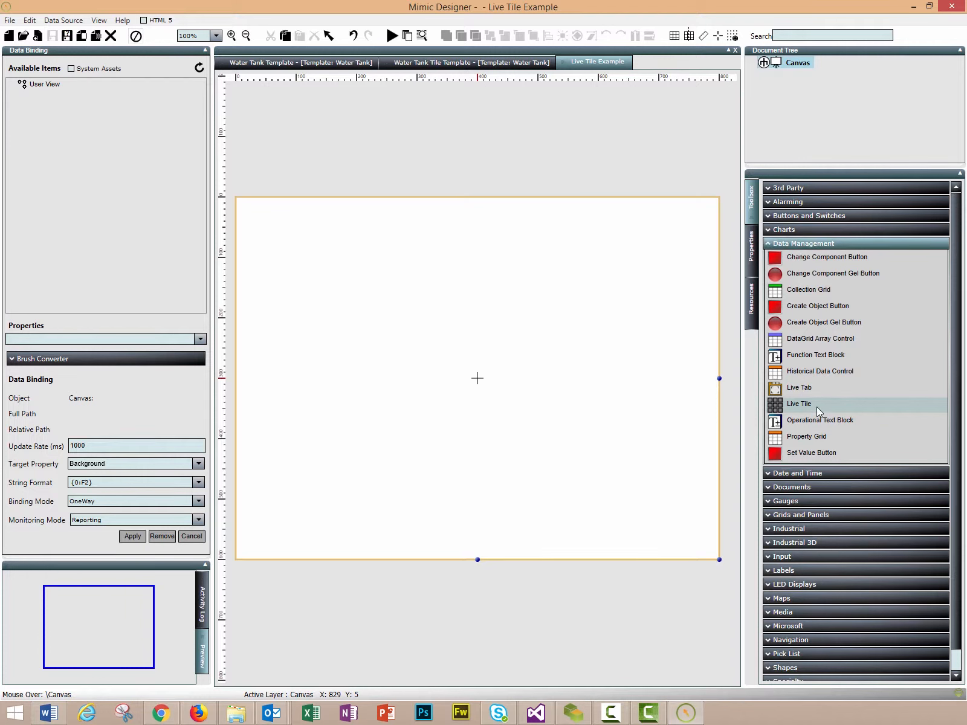
{"action": "left_click_drag", "start_coordinate": [815, 406], "coordinate": [322, 259]}
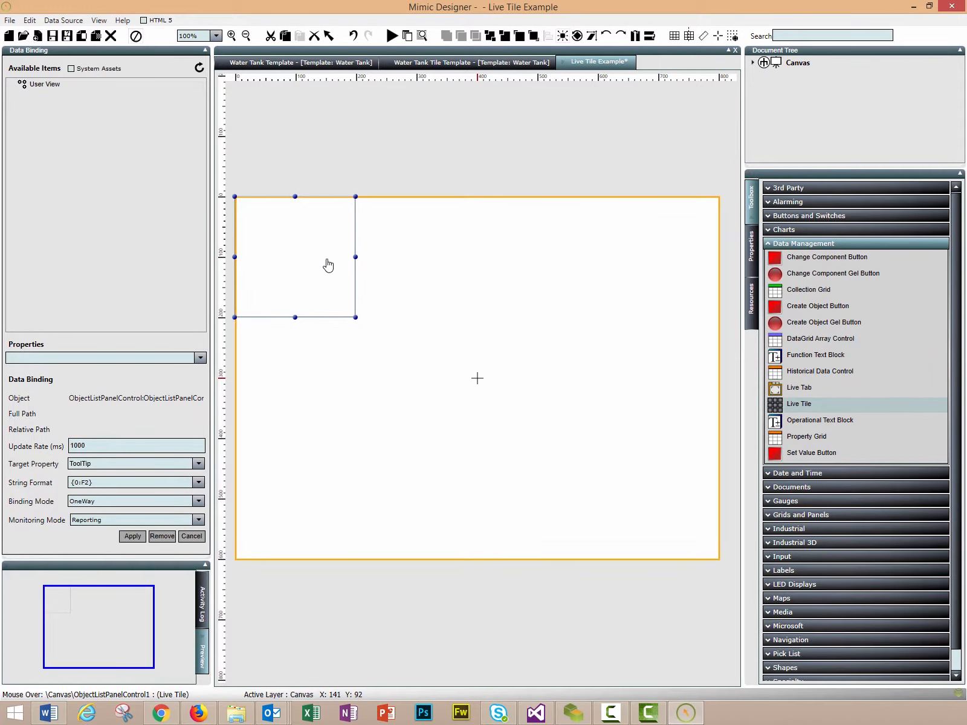
{"action": "left_click_drag", "start_coordinate": [356, 319], "coordinate": [720, 561]}
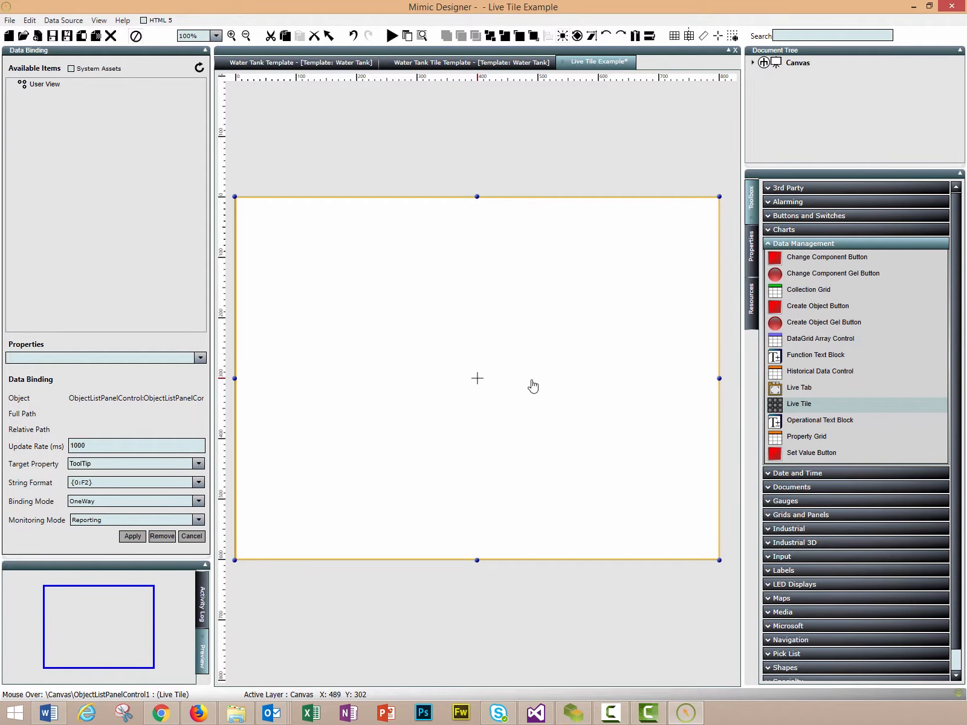
Open the Live Tile's SetUp collection configuration from its Properties panel
{"action": "left_click", "coordinate": [752, 248]}
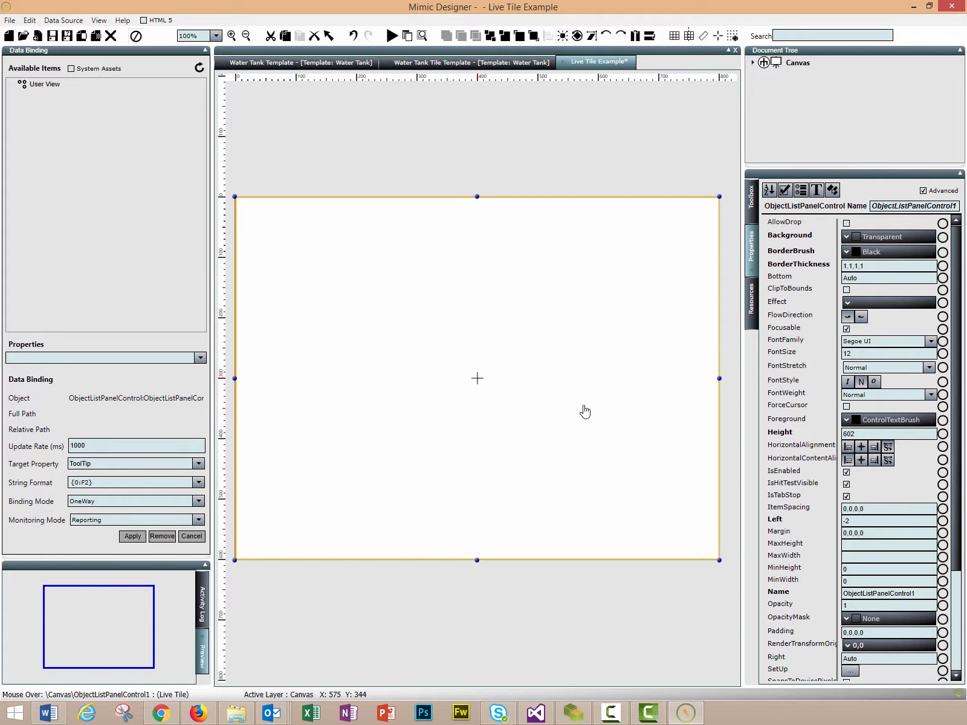
{"action": "scroll", "coordinate": [802, 296], "scroll_direction": "down", "scroll_amount": 4}
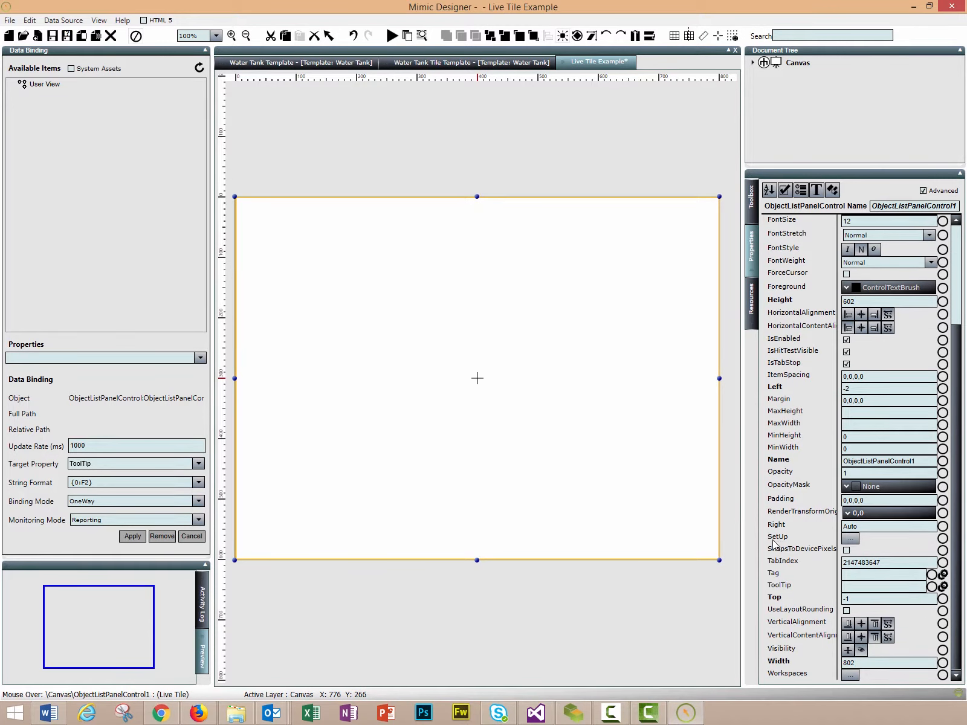
{"action": "left_click", "coordinate": [850, 539]}
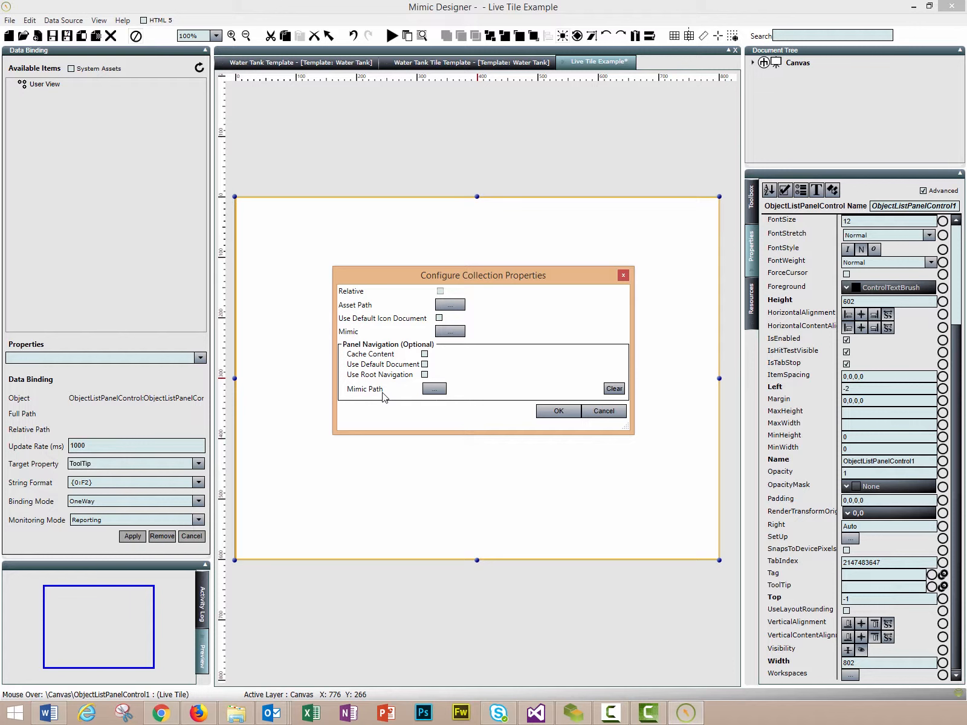
Set the Asset Path to Assets > Tank Farm > Water Tanks
{"action": "left_click", "coordinate": [441, 306]}
{"action": "left_click", "coordinate": [375, 261]}
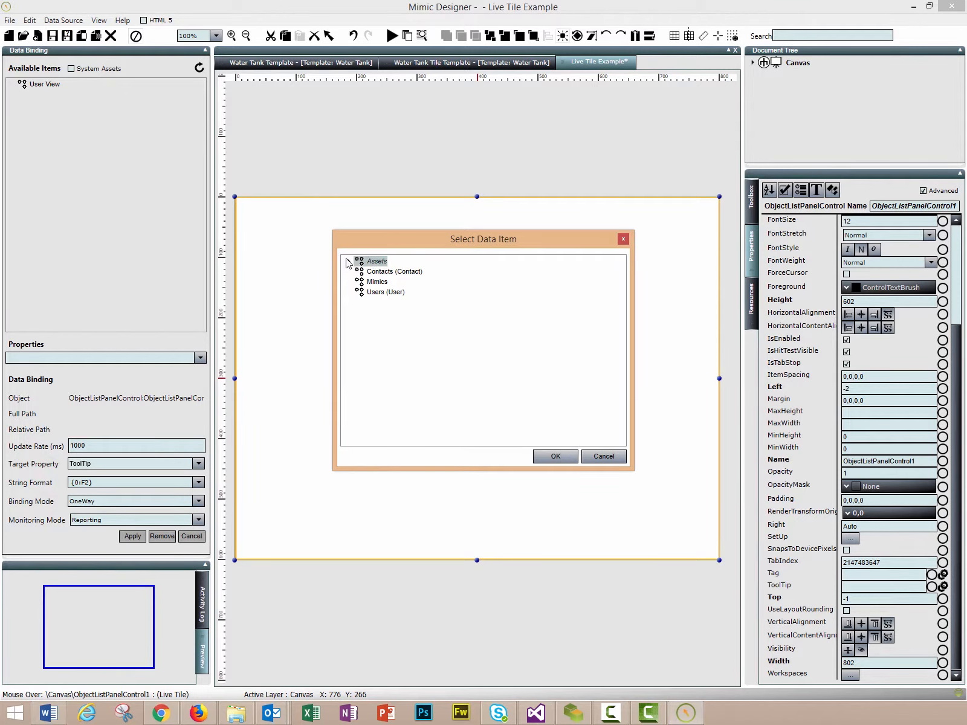
{"action": "left_click", "coordinate": [348, 261]}
{"action": "left_click", "coordinate": [358, 274]}
{"action": "left_click", "coordinate": [360, 273]}
{"action": "left_click", "coordinate": [387, 283]}
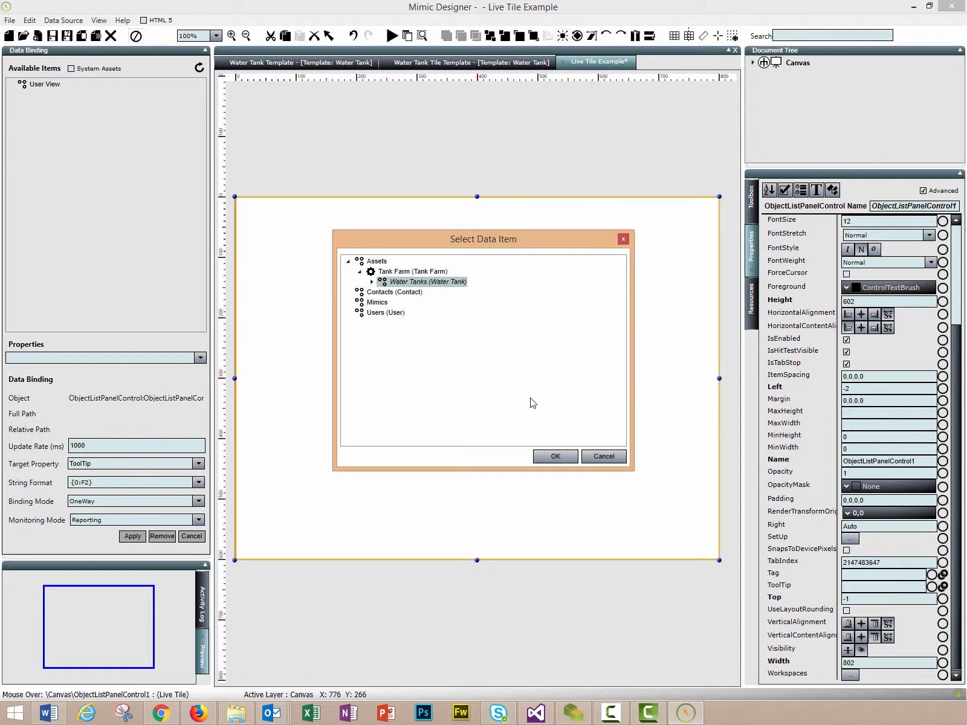
{"action": "left_click", "coordinate": [556, 457]}
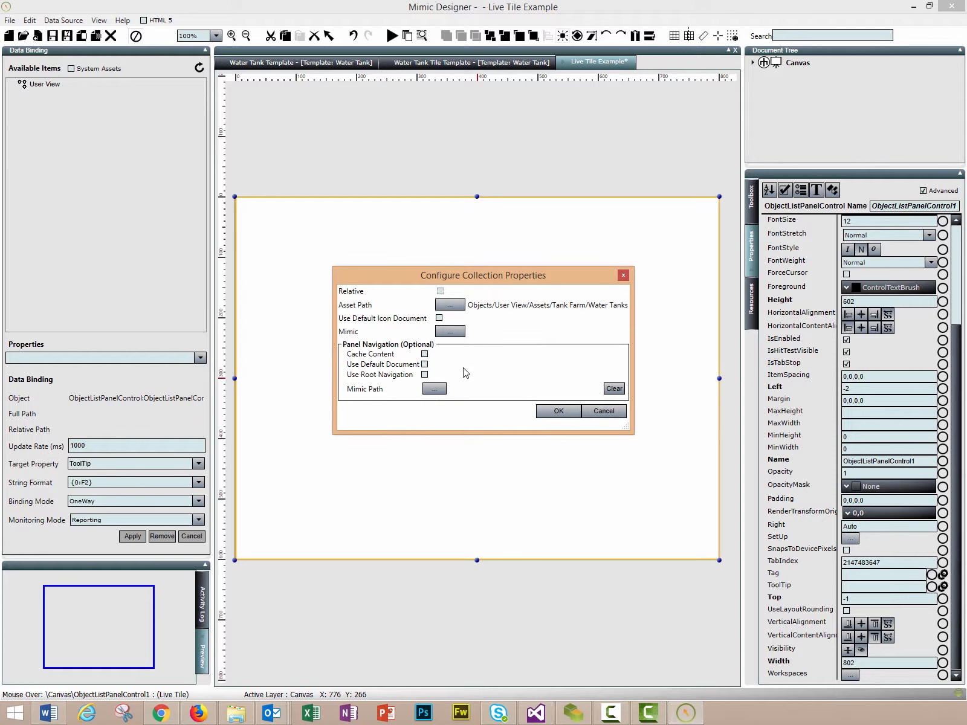
Choose Water Tank Tile Template as the mimic drawn for each tile
{"action": "left_click", "coordinate": [450, 331]}
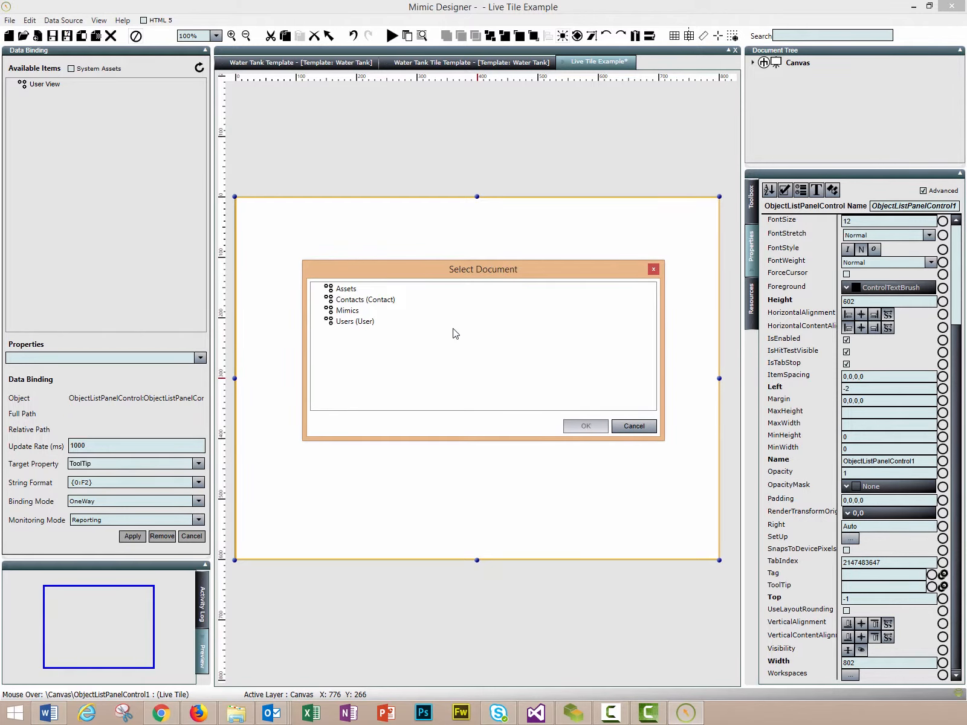
{"action": "left_click", "coordinate": [346, 310]}
{"action": "left_click", "coordinate": [317, 310]}
{"action": "left_click", "coordinate": [388, 344]}
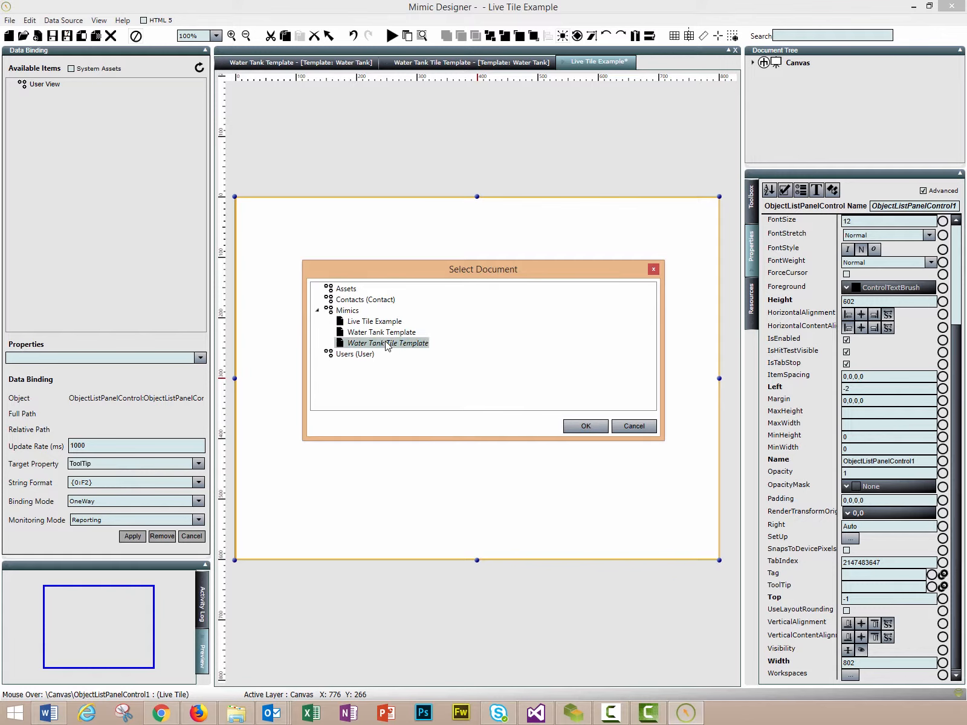
{"action": "left_click", "coordinate": [586, 426]}
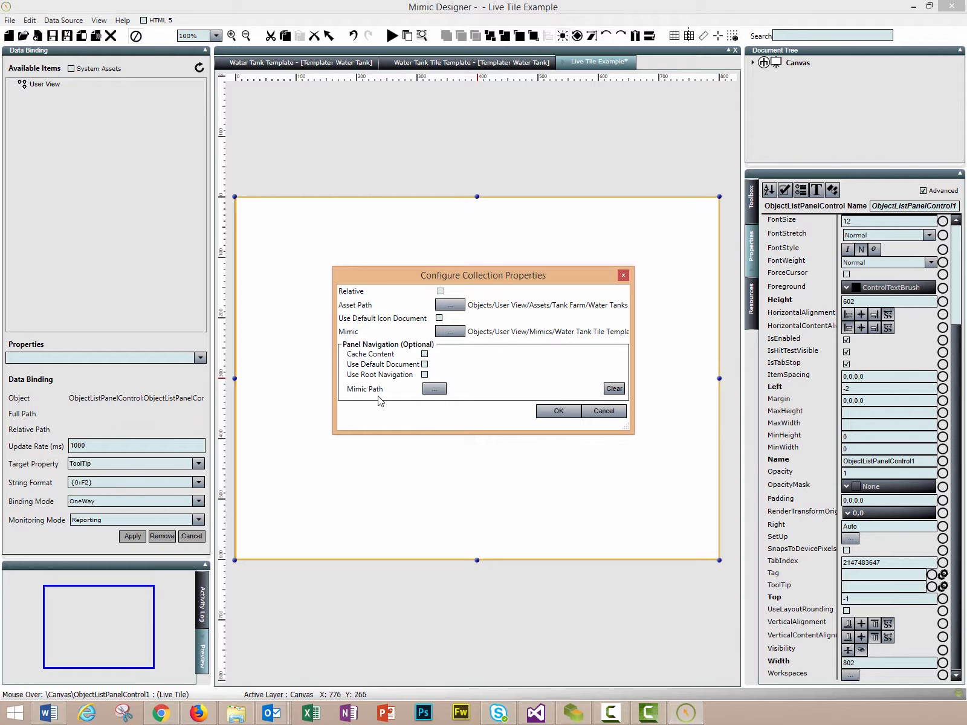
Set the Mimic Path to Water Tank Template and apply the collection settings
{"action": "left_click", "coordinate": [435, 388]}
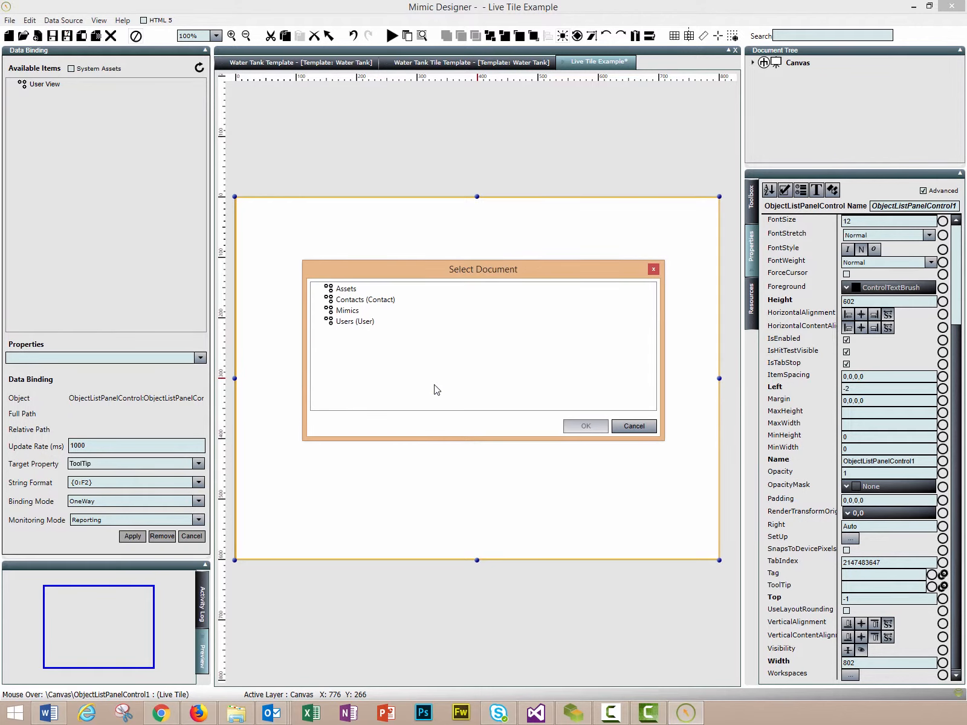
{"action": "left_click", "coordinate": [347, 310]}
{"action": "left_click", "coordinate": [320, 312]}
{"action": "left_click", "coordinate": [374, 334]}
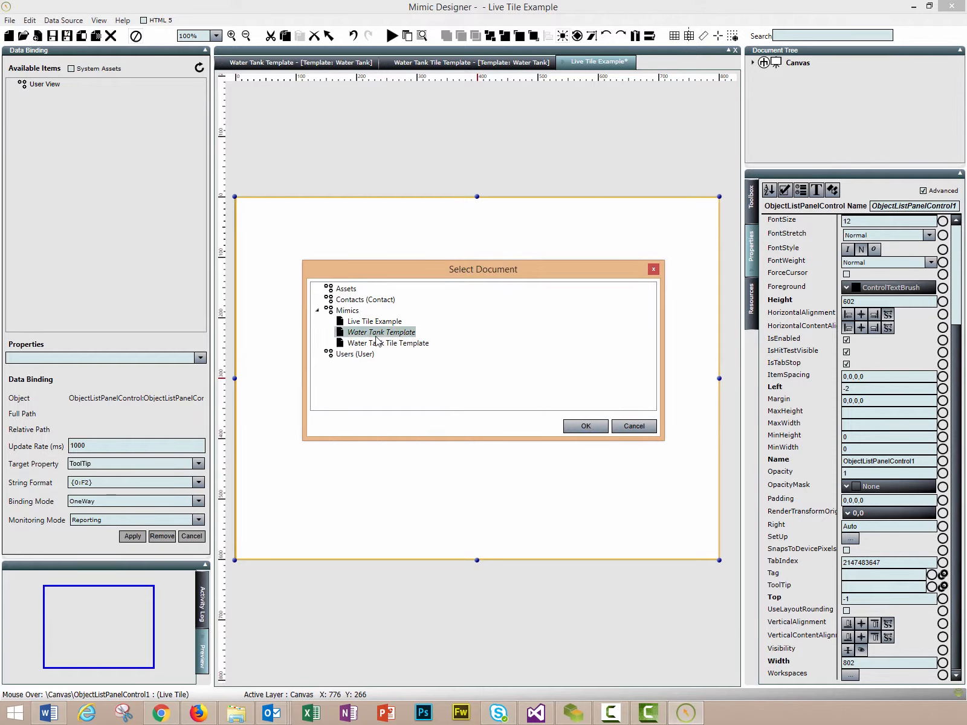
{"action": "left_click", "coordinate": [577, 437]}
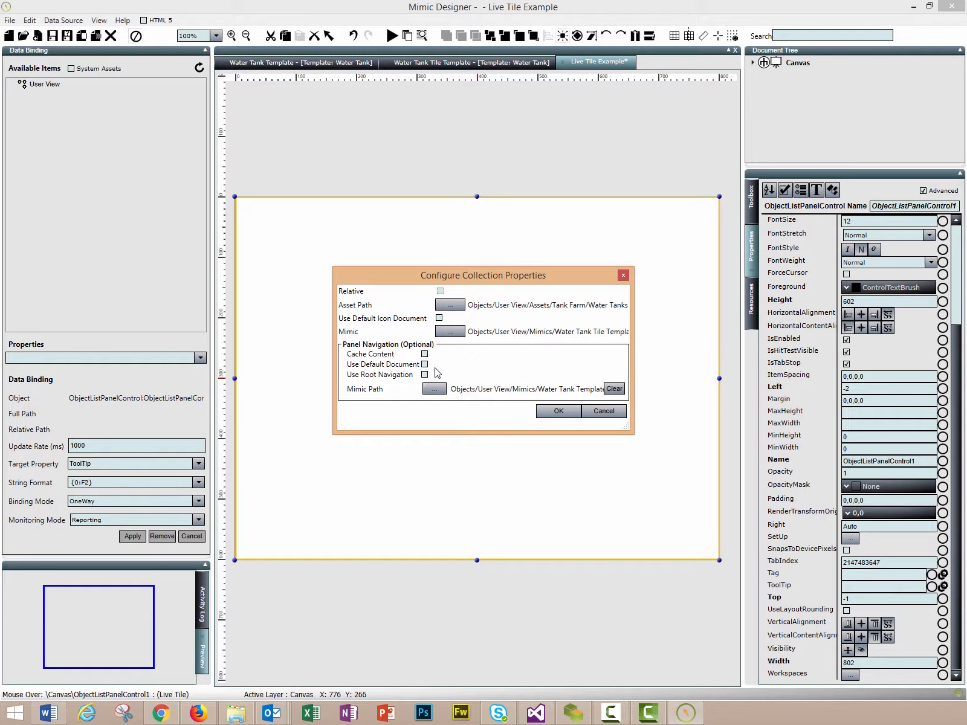
{"action": "left_click", "coordinate": [568, 413]}
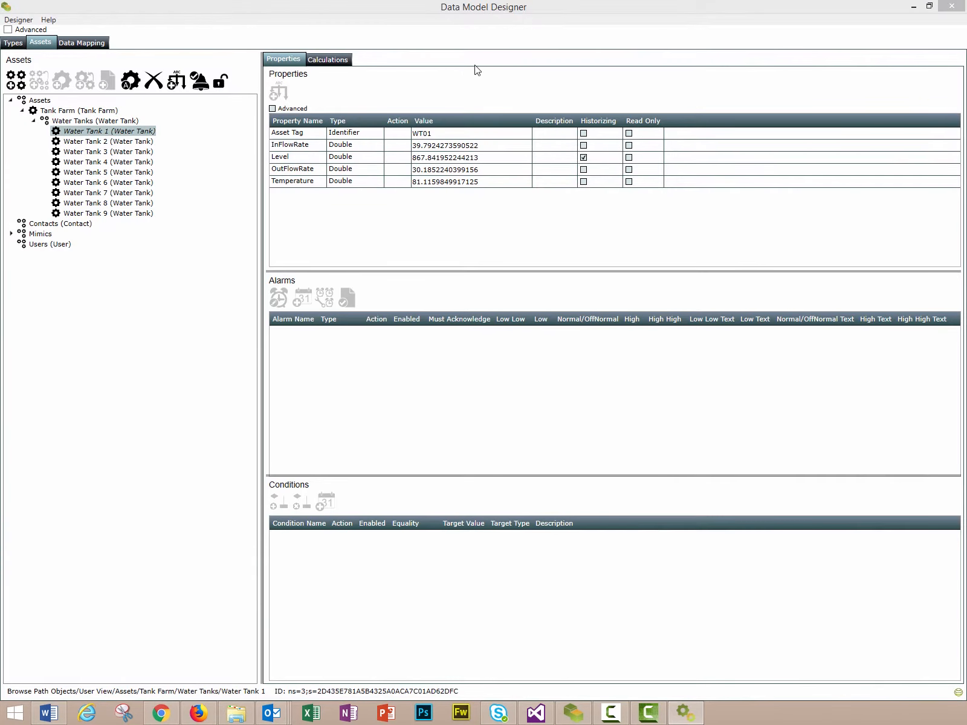
Move the Status Enterprise Runtime window into view and maximize it to show tiles WT01–WT09
{"action": "left_click_drag", "start_coordinate": [0, 161], "coordinate": [511, 116]}
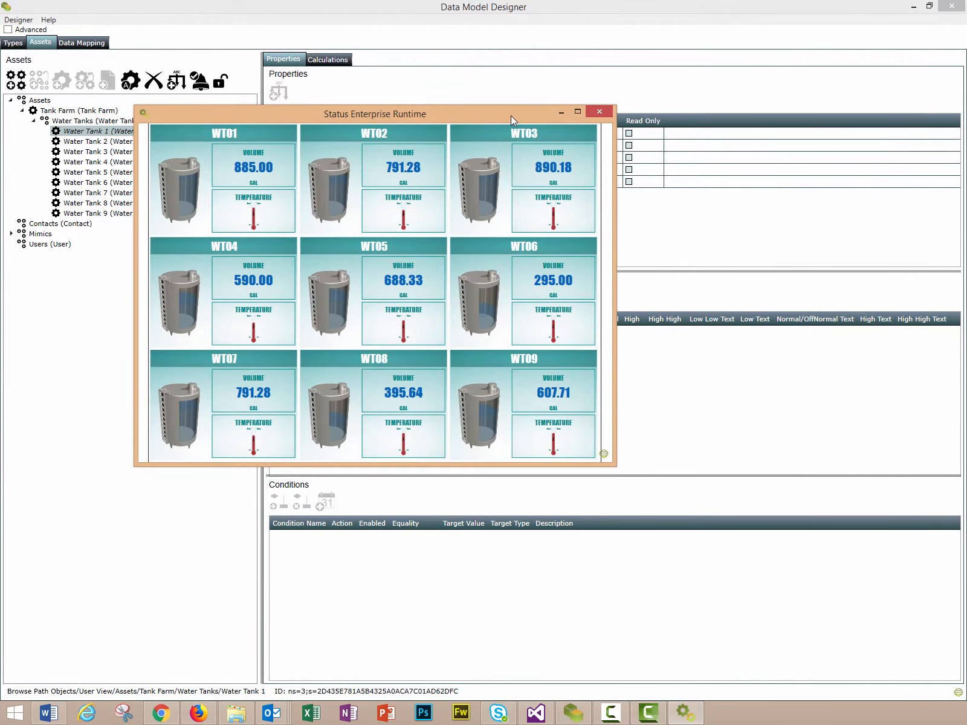
{"action": "left_click", "coordinate": [576, 112]}
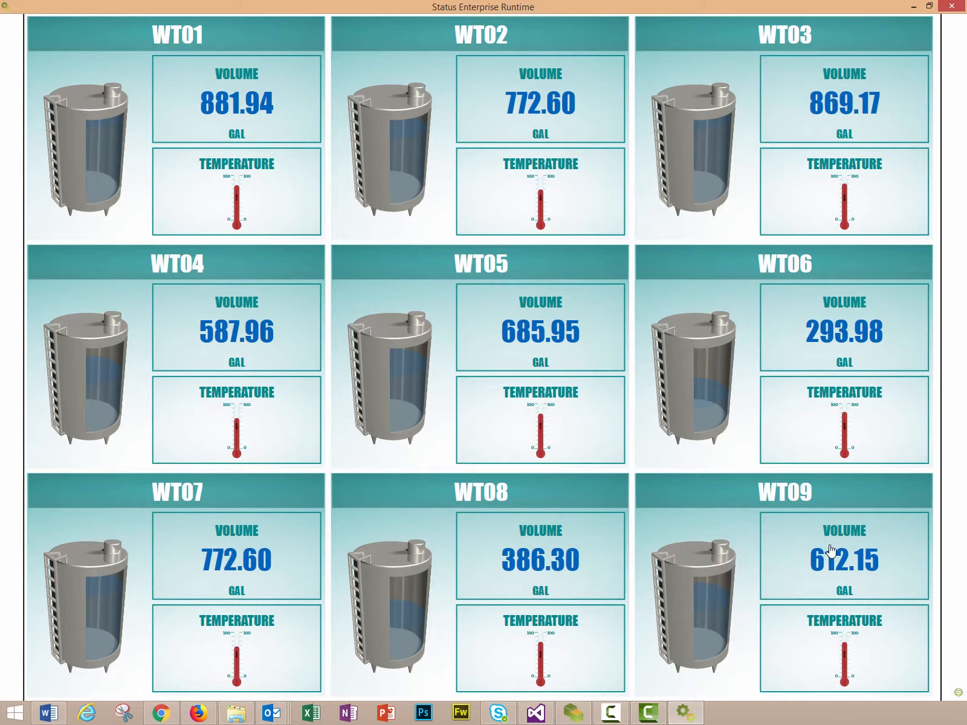
{"action": "left_click", "coordinate": [769, 564]}
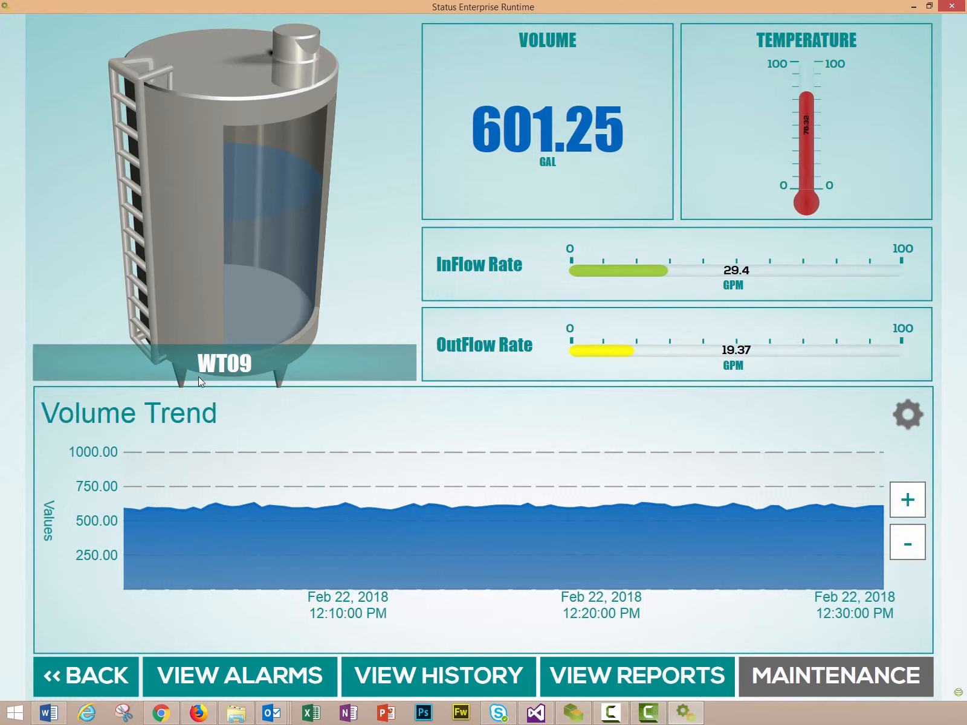
{"action": "left_click", "coordinate": [85, 675]}
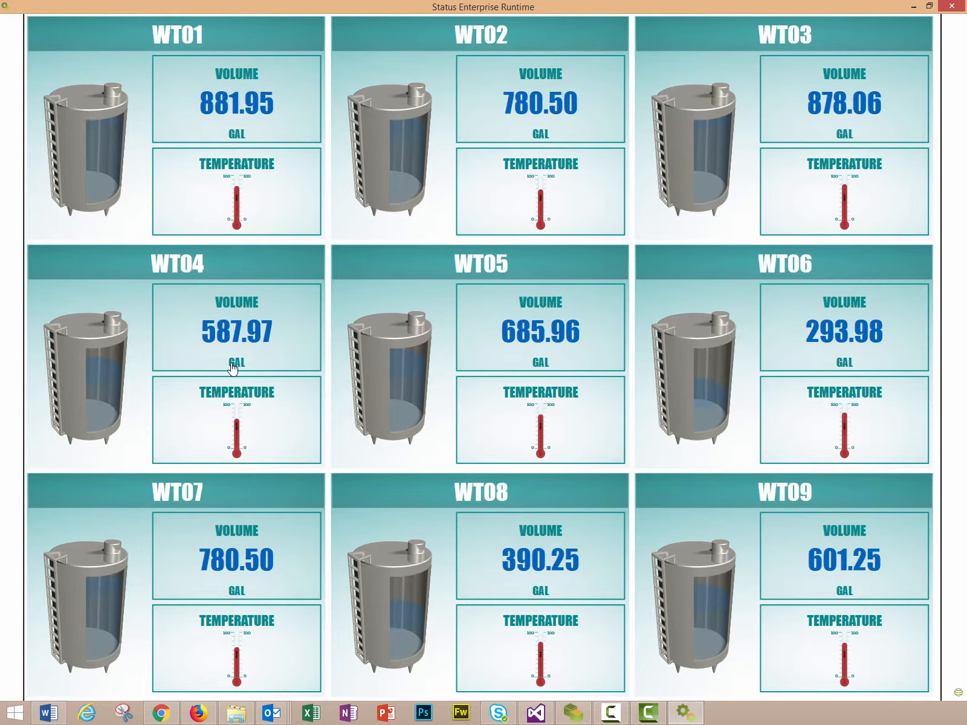
{"action": "left_click", "coordinate": [236, 365]}
{"action": "left_click", "coordinate": [95, 682]}
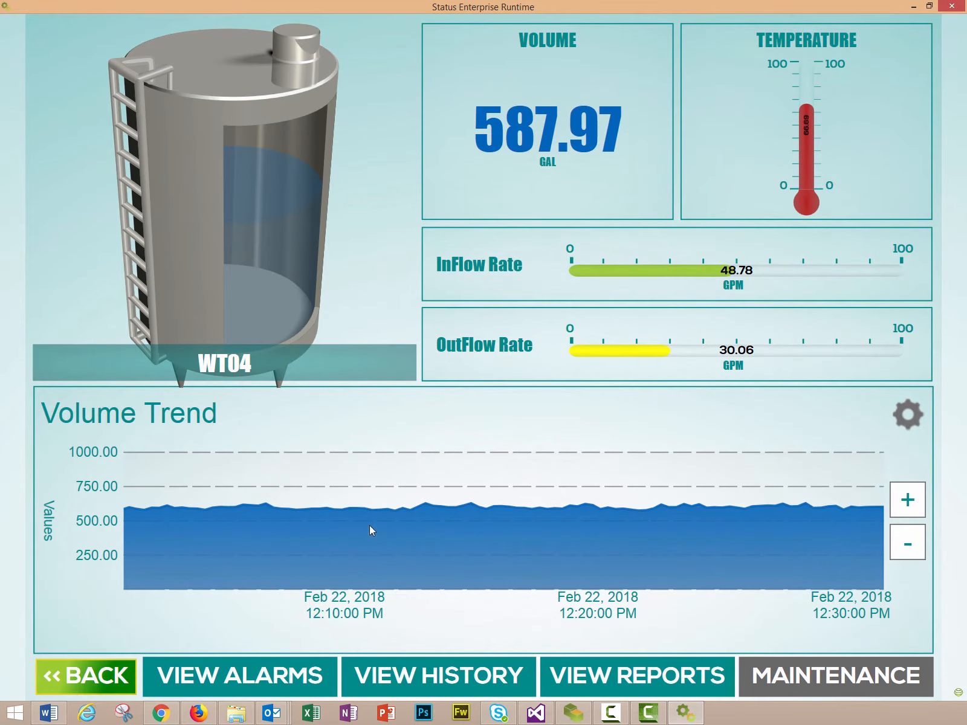
{"action": "left_click", "coordinate": [785, 306]}
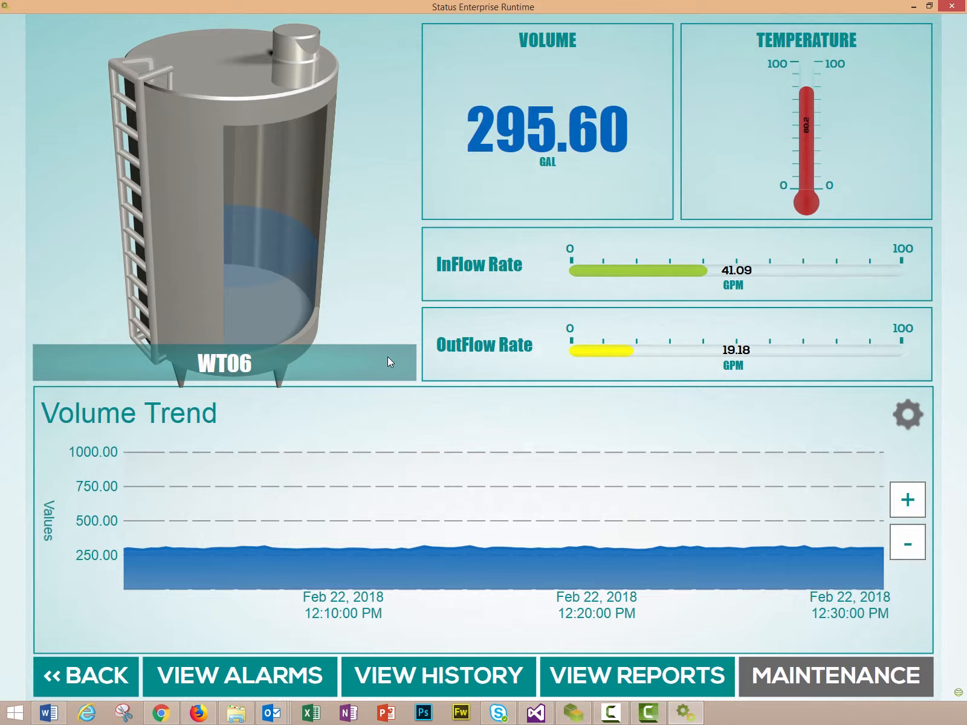
{"action": "left_click", "coordinate": [101, 673]}
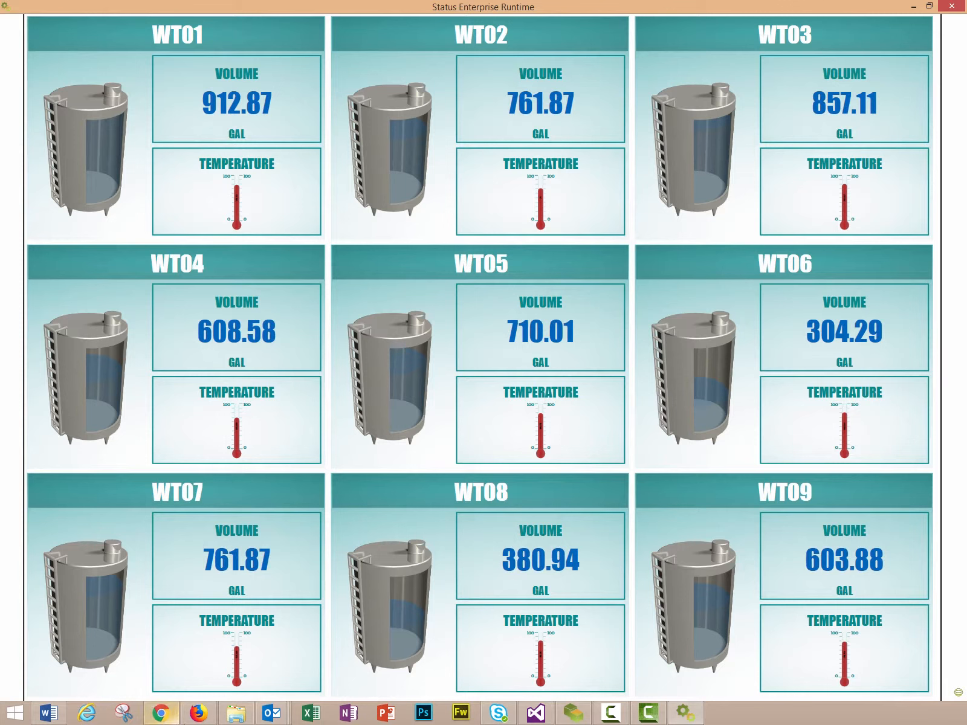
{"action": "left_click", "coordinate": [258, 590]}
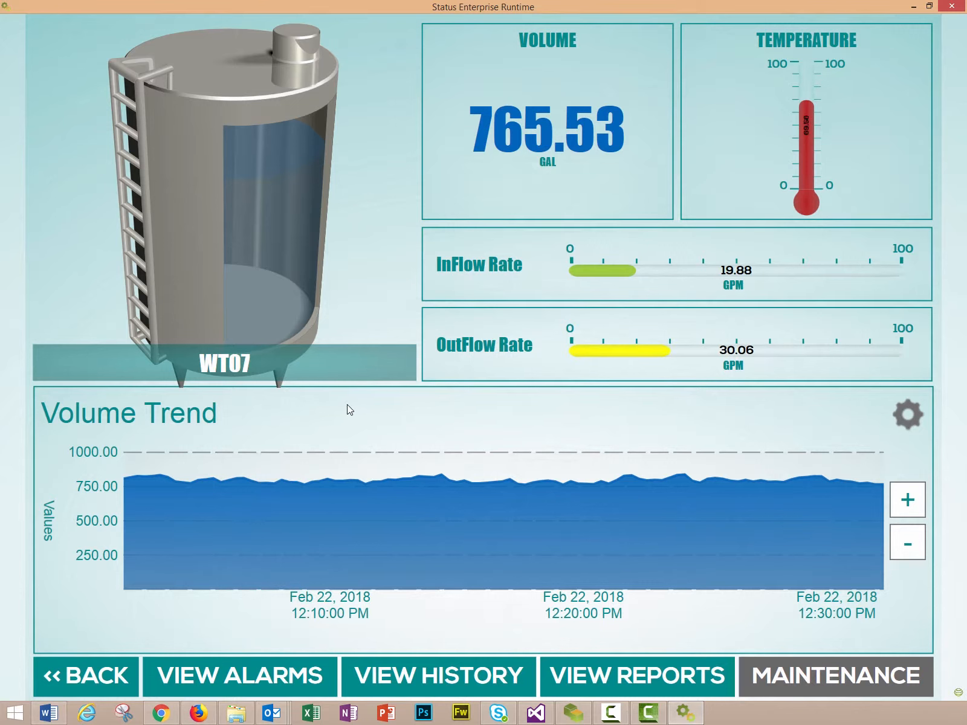
{"action": "left_click", "coordinate": [123, 687]}
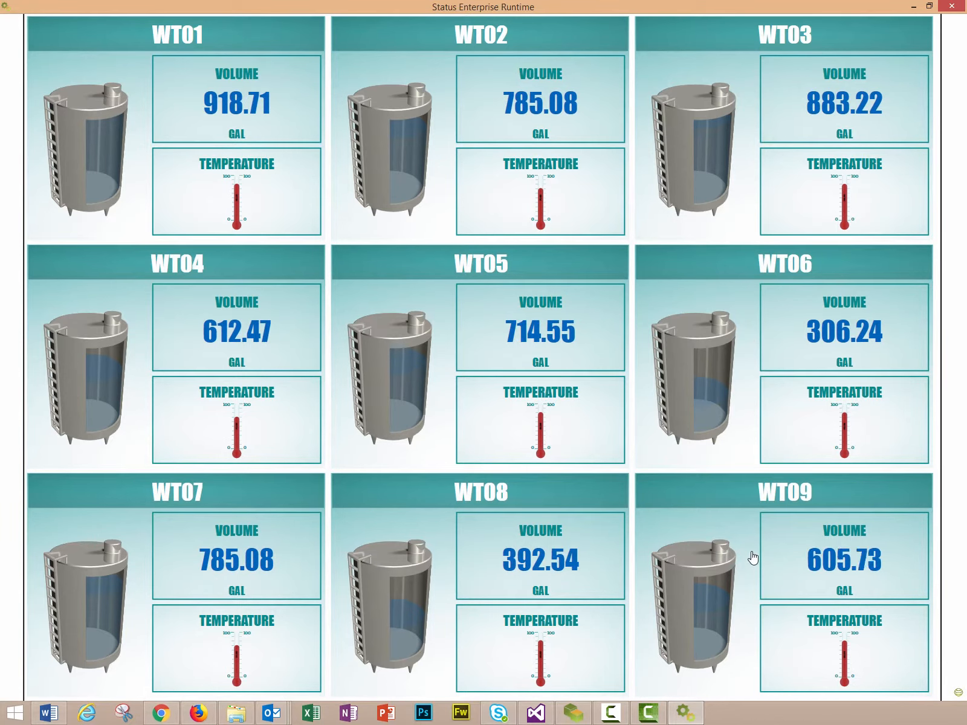
{"action": "left_click", "coordinate": [734, 572]}
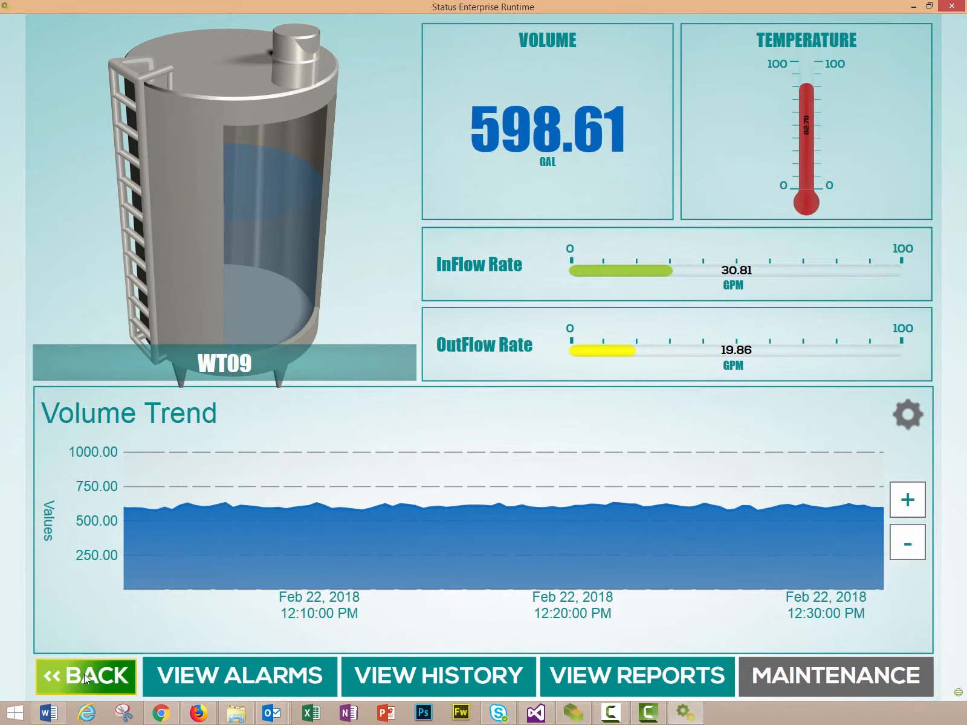
{"action": "left_click", "coordinate": [84, 674]}
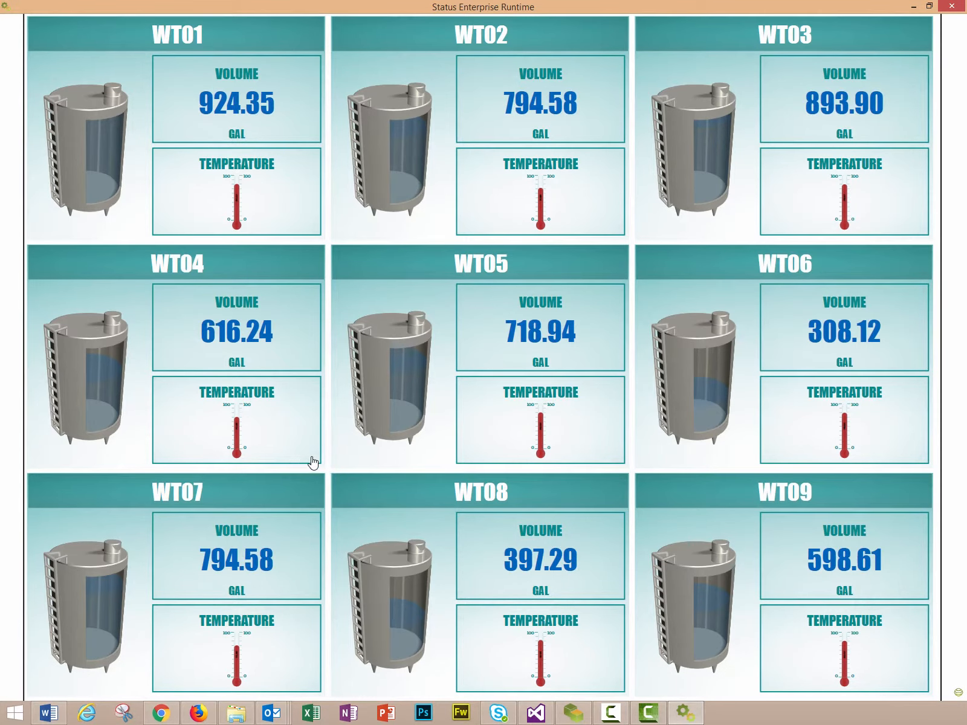